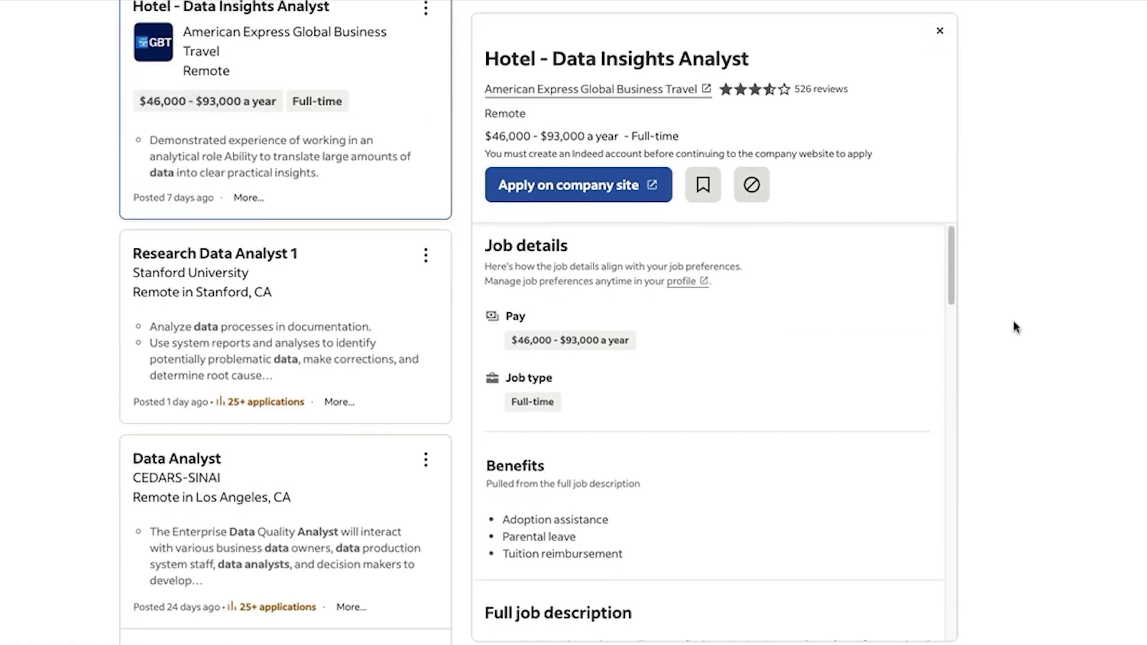
scroll(1016, 327, down, 4)
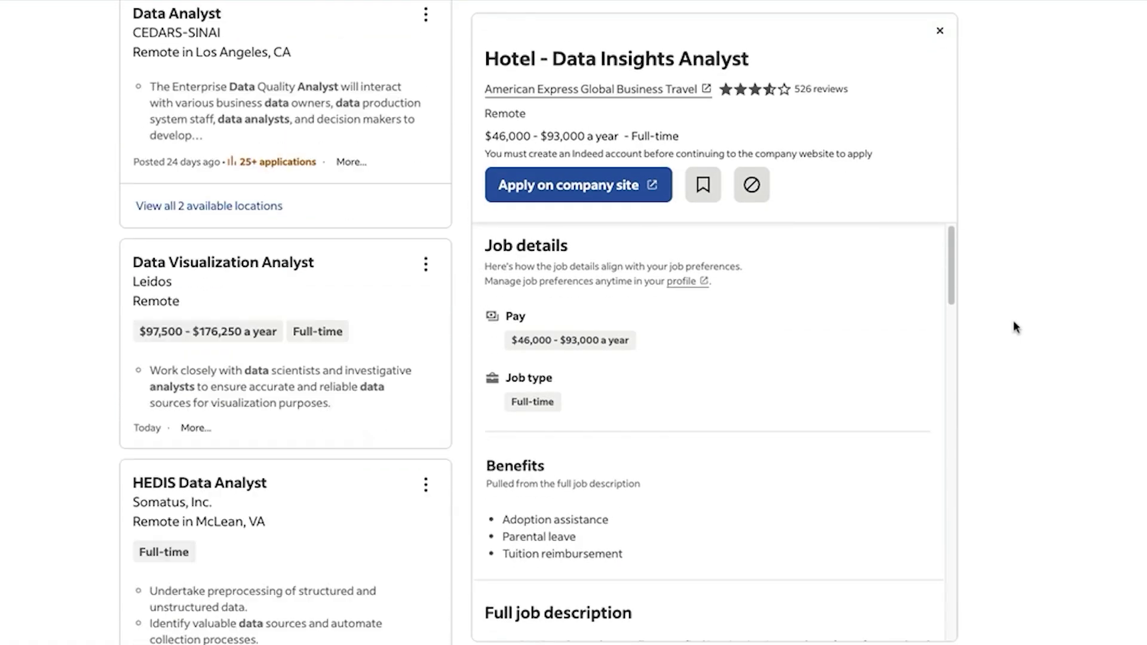
scroll(1015, 327, down, 2)
scroll(1015, 327, down, 3)
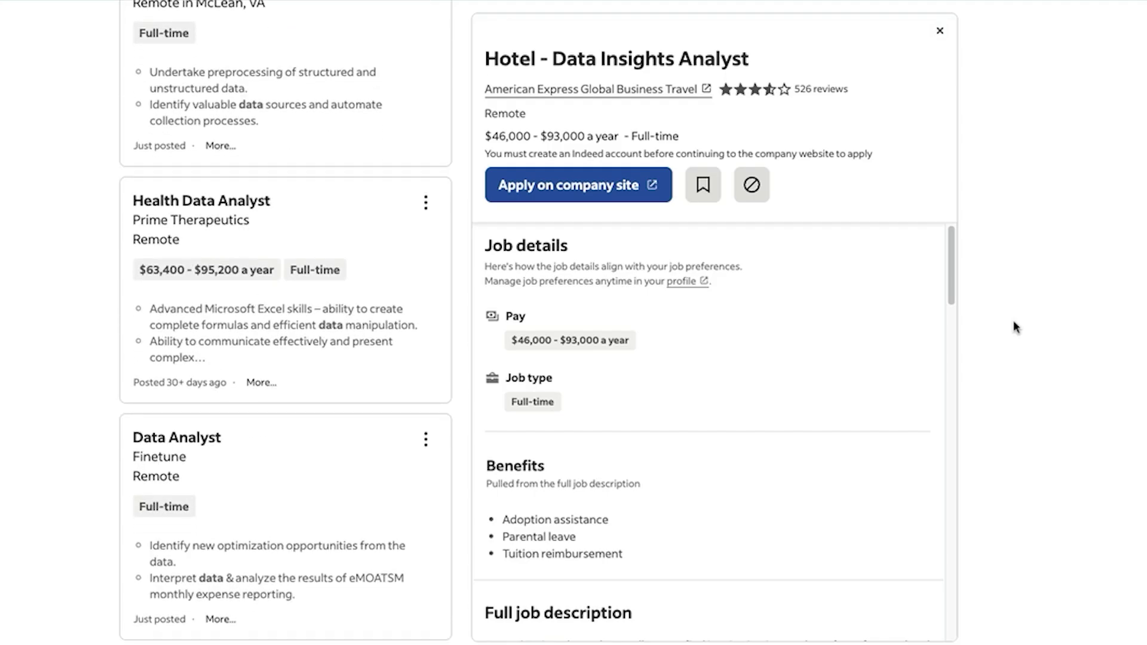